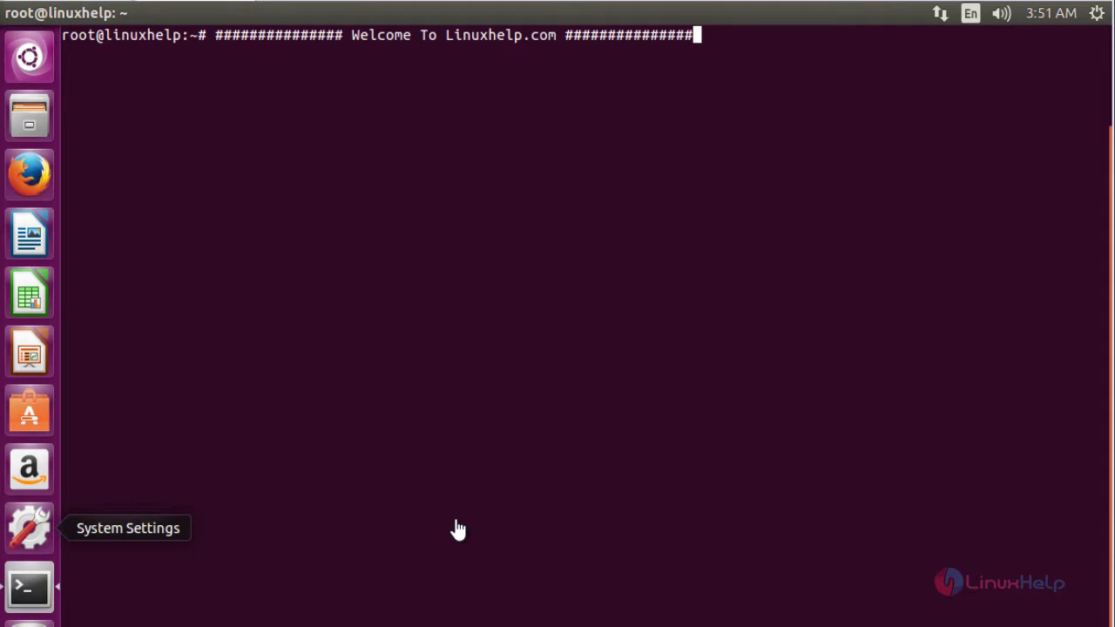
Step: Erase the typed welcome banner from the root Terminal prompt with Ctrl+U
{"action": "key", "text": "ctrl+u"}
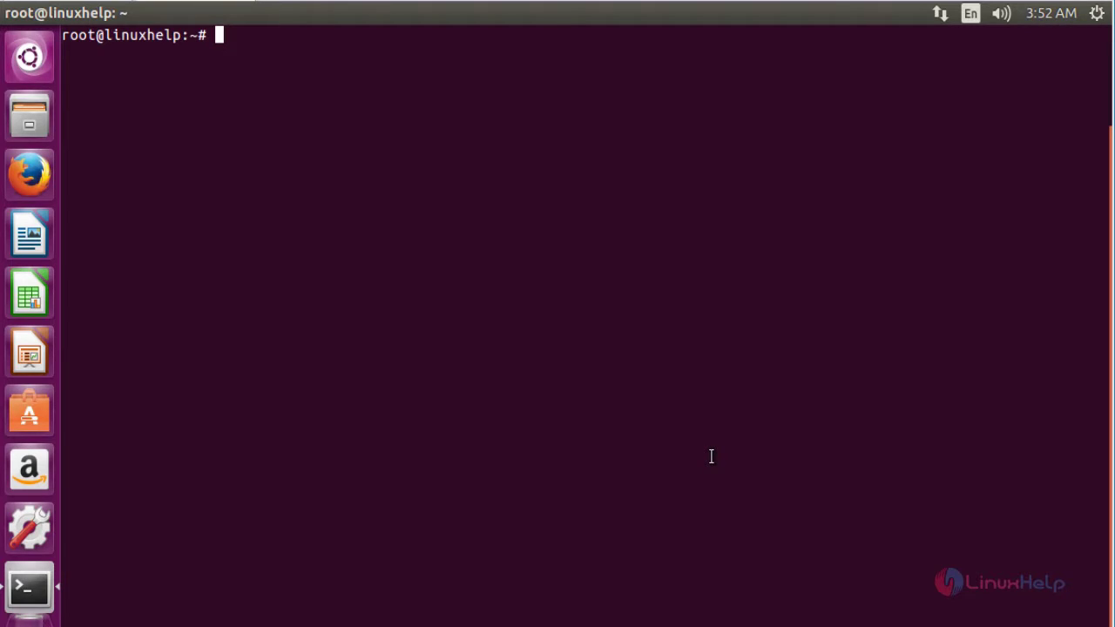
{"action": "type", "text": "sh -"}
{"action": "type", "text": "c"}
{"action": "type", "text": " 'ech"}
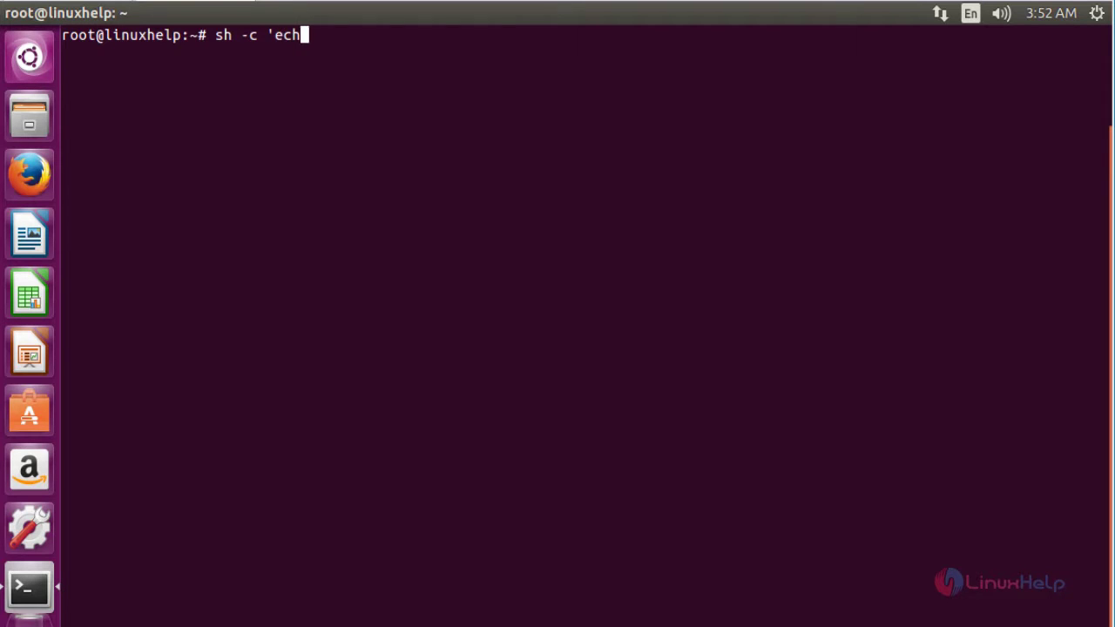
{"action": "type", "text": "o \""}
{"action": "type", "text": "deb "}
{"action": "type", "text": "http://archive.getdeb.net/ubuntu wily-getdeb apps"}
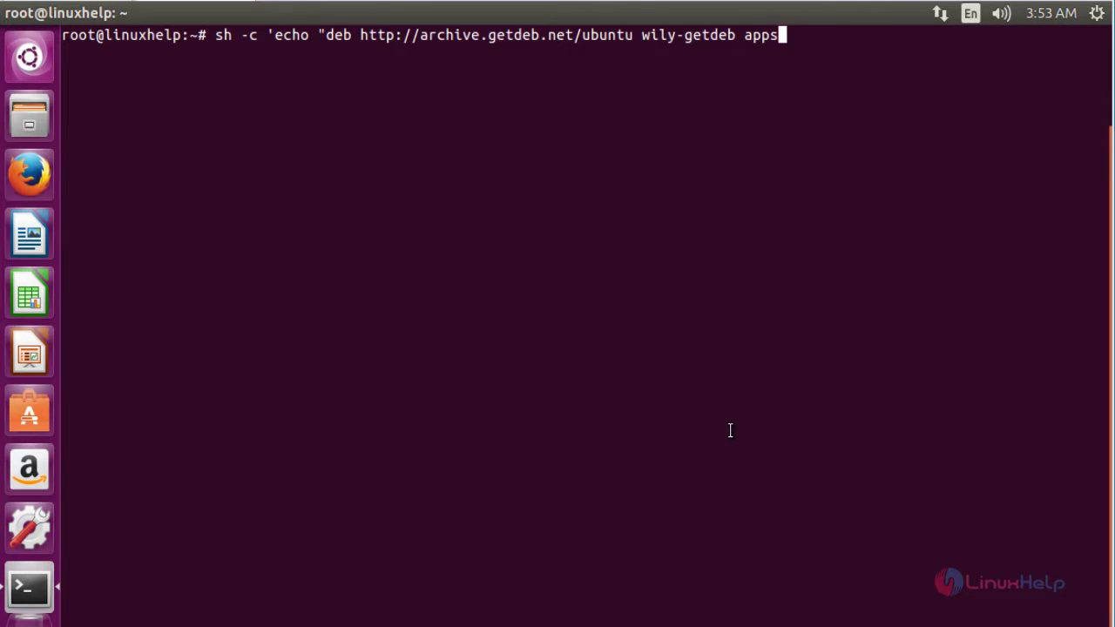
{"action": "type", "text": "\" >> "}
{"action": "type", "text": "/etc/a"}
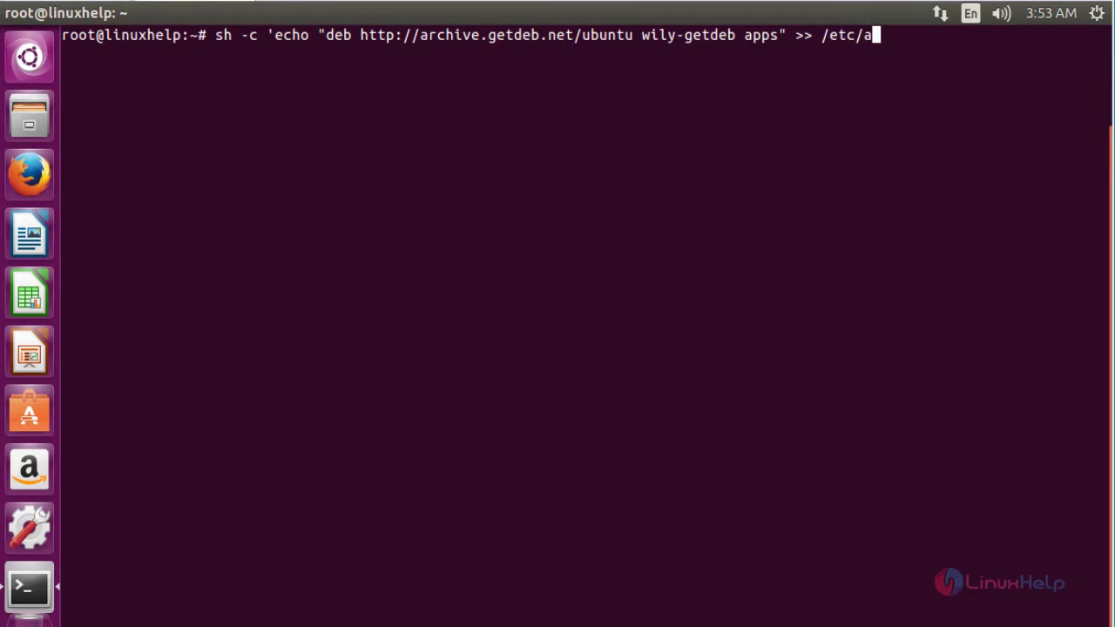
{"action": "type", "text": "pt"}
{"action": "type", "text": "/sources"}
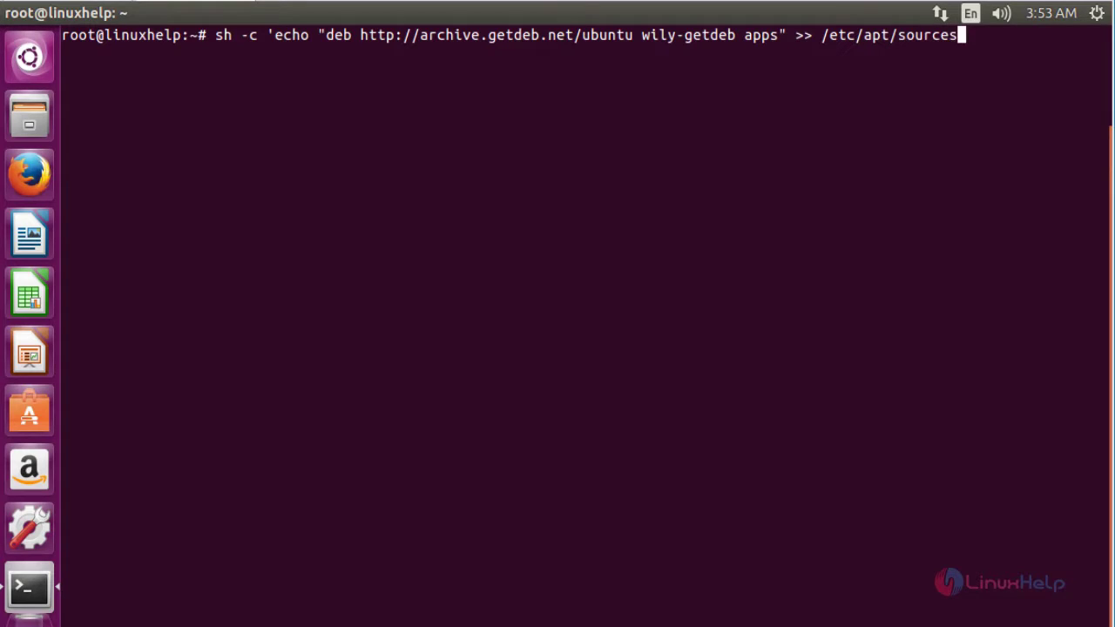
{"action": "type", "text": ".list'"}
{"action": "key", "text": "Return"}
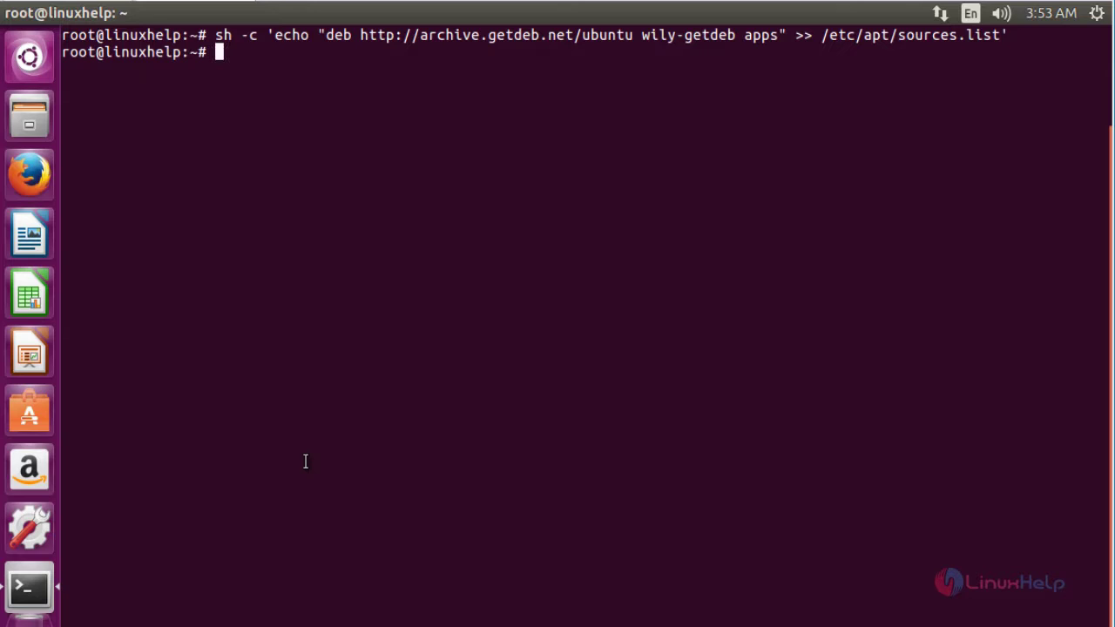
Step: Import getdeb-archive.key into apt with wget piped to sudo apt-key add, then clear the screen
{"action": "type", "text": "wg"}
{"action": "type", "text": "et -"}
{"action": "type", "text": "q -"}
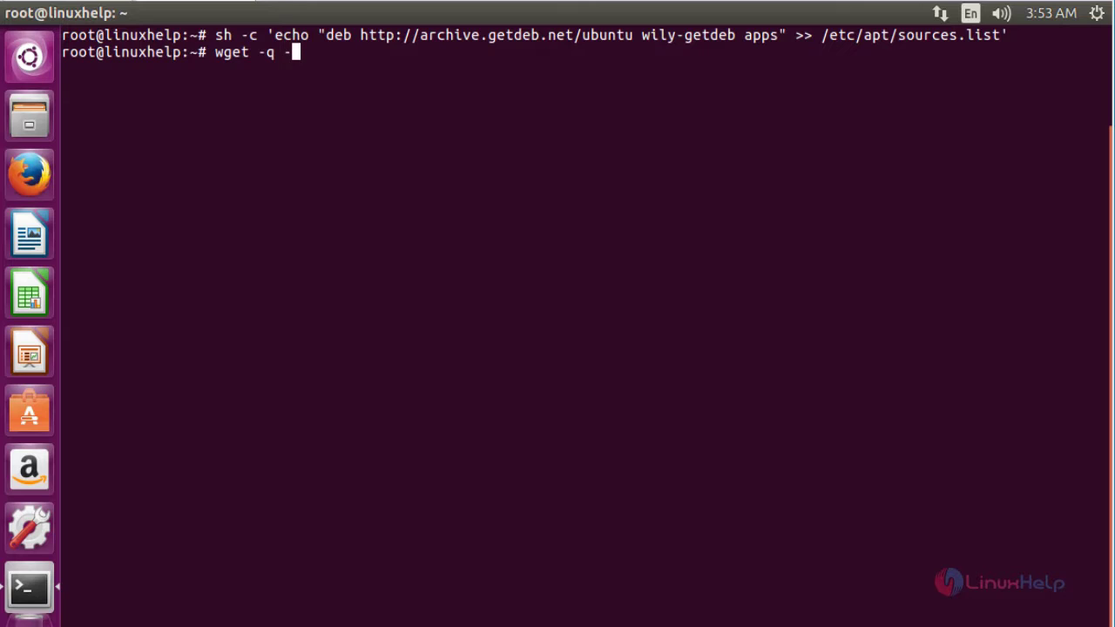
{"action": "type", "text": "O-"}
{"action": "type", "text": " http://archive.getdeb.net/getdeb-archive.key "}
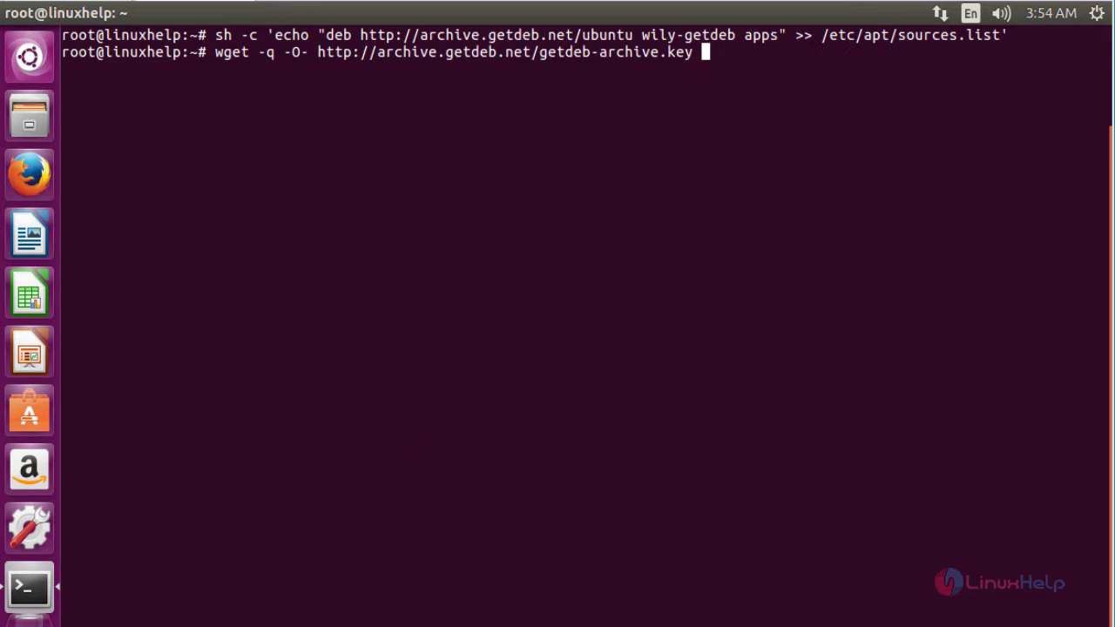
{"action": "type", "text": "| sudi"}
{"action": "key", "text": "BackSpace"}
{"action": "key", "text": "BackSpace"}
{"action": "type", "text": "o apt"}
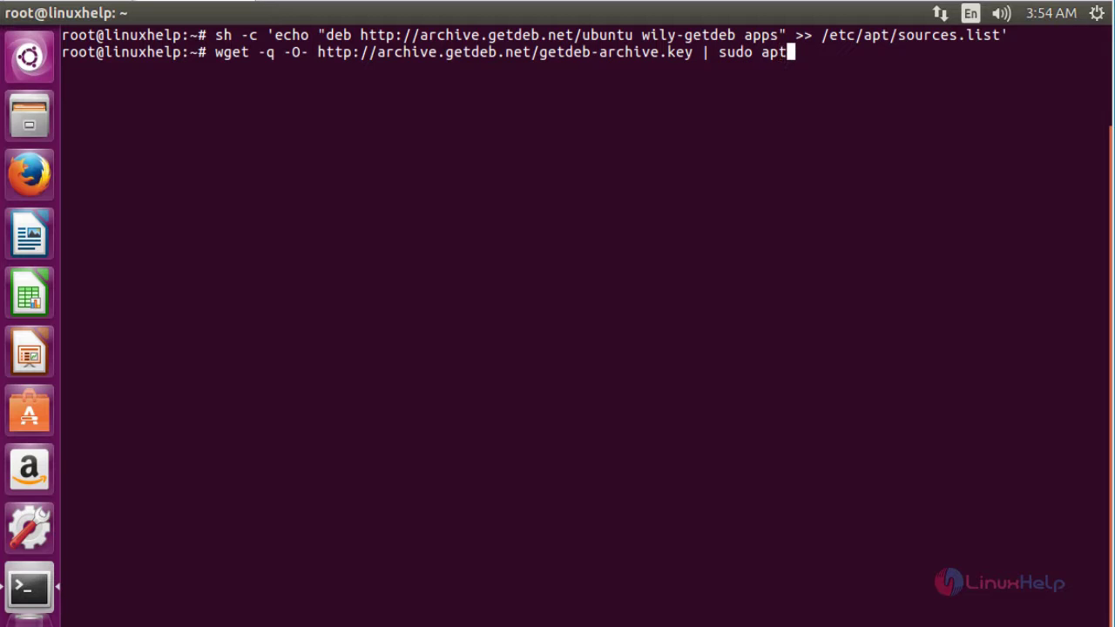
{"action": "type", "text": "-key add -"}
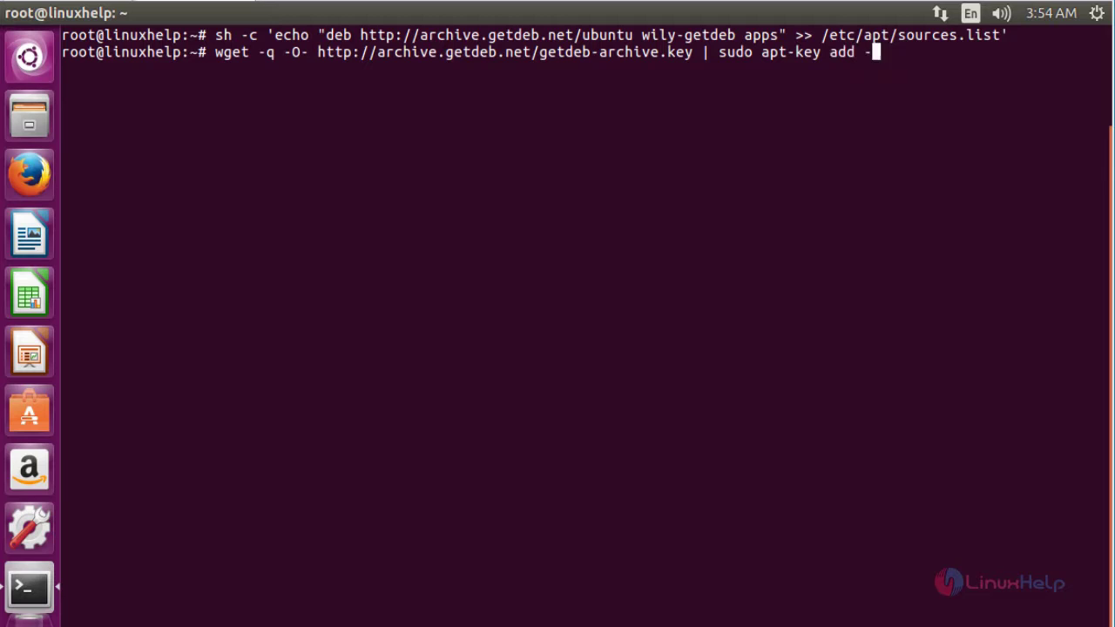
{"action": "key", "text": "Return"}
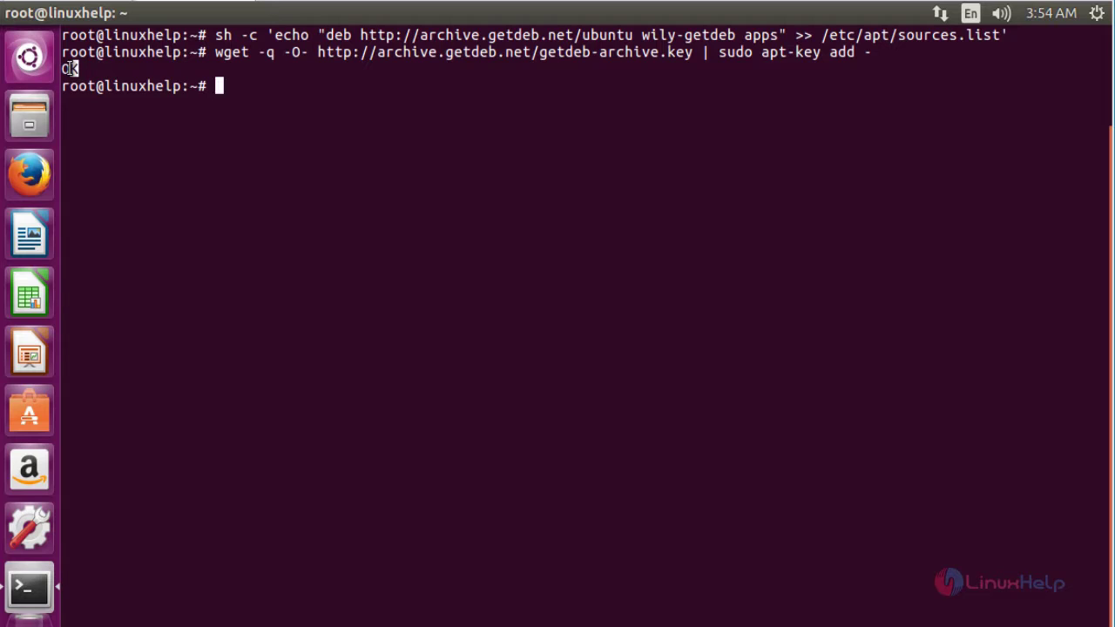
{"action": "key", "text": "ctrl+l"}
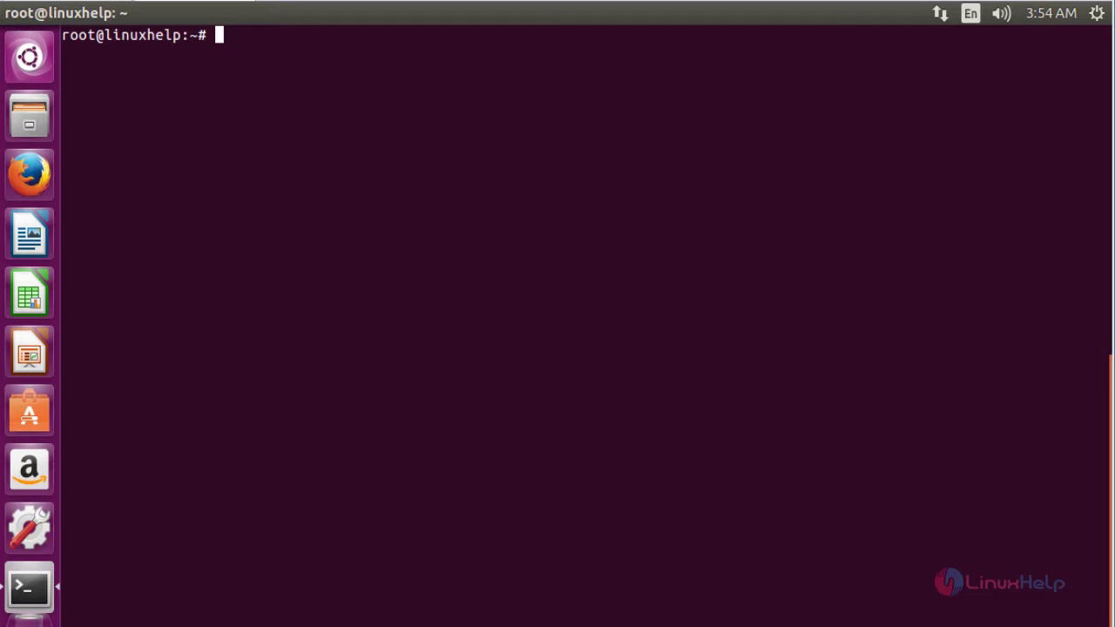
Step: Refresh the package lists with apt-get update and clear the screen
{"action": "type", "text": "apt-get upda"}
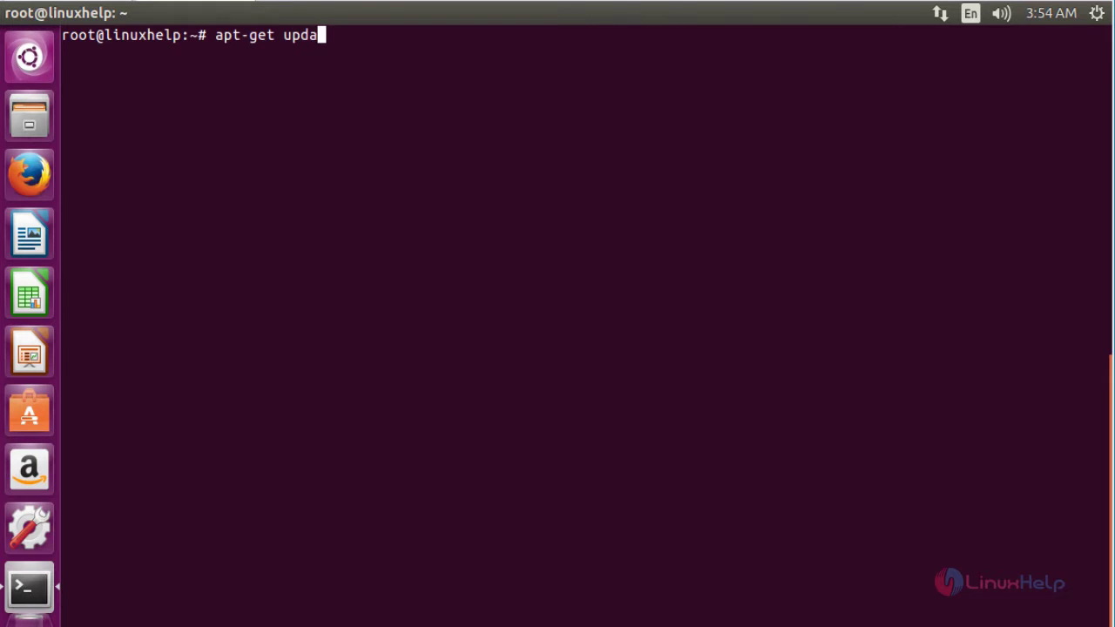
{"action": "type", "text": "te"}
{"action": "key", "text": "Return"}
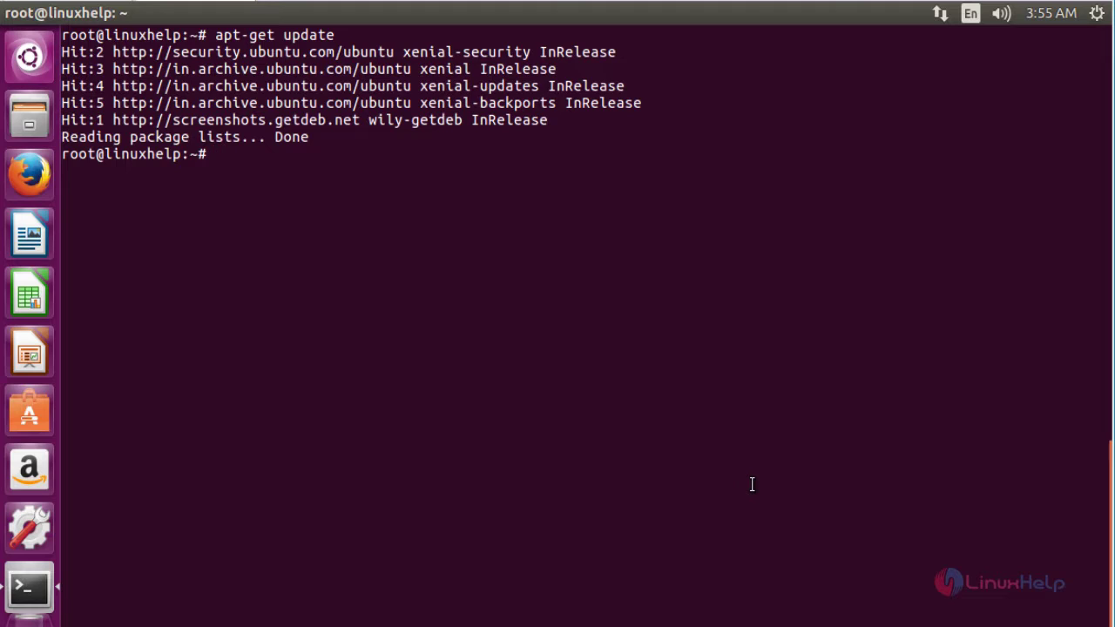
{"action": "key", "text": "ctrl+l"}
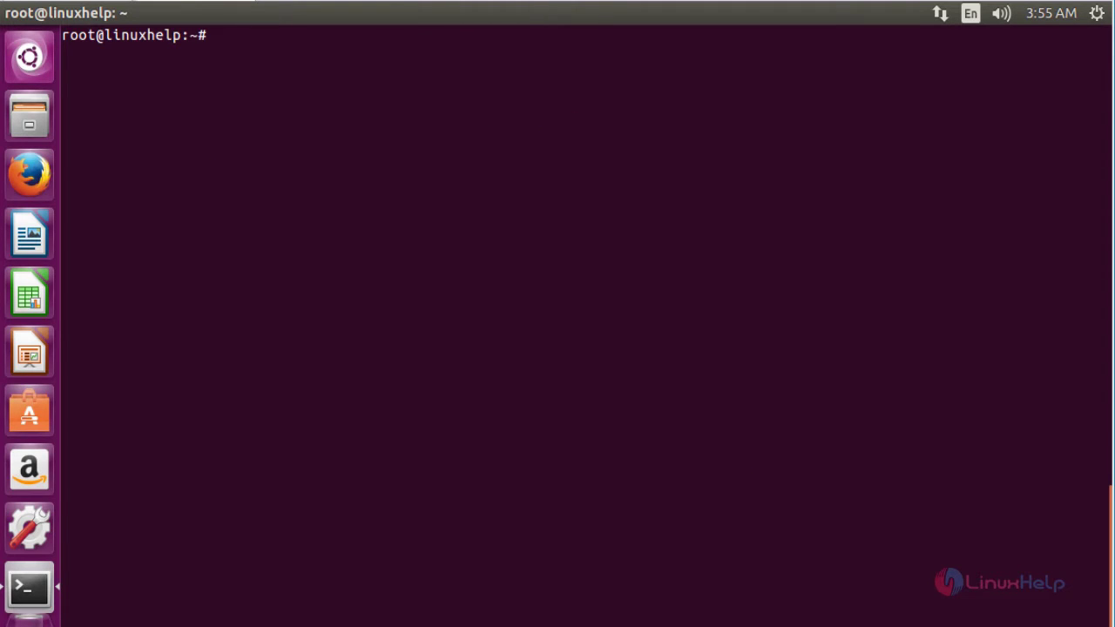
Step: Install freefilesync 7.9-1~getdeb1 and its wx libraries, confirming with y, then clear the screen
{"action": "type", "text": "ap"}
{"action": "type", "text": "t-get i"}
{"action": "type", "text": "nstall "}
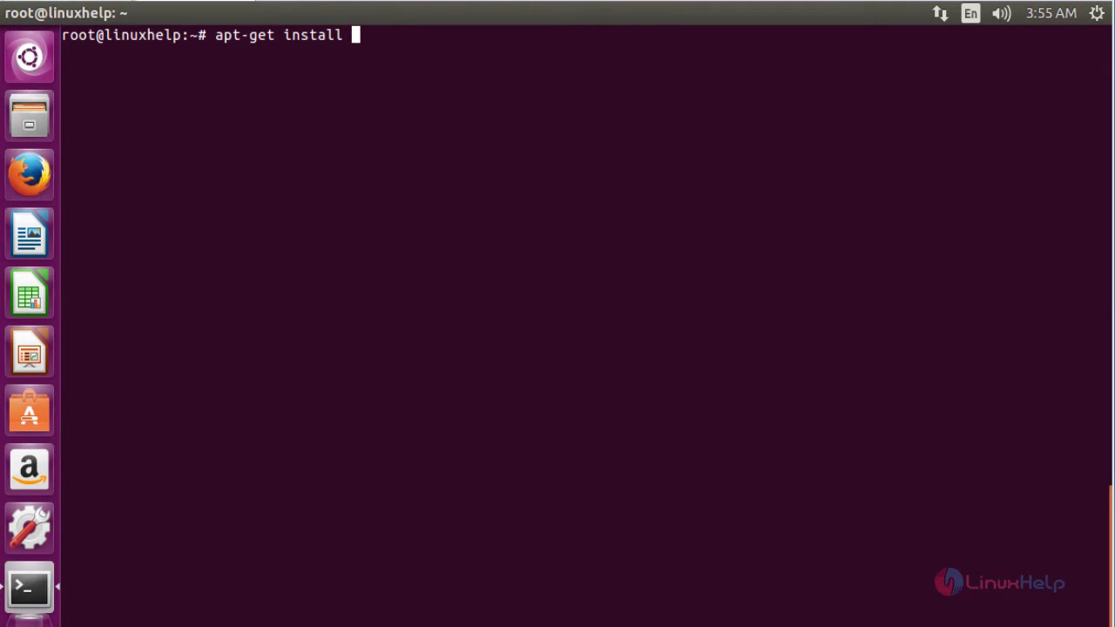
{"action": "type", "text": "freefilesync"}
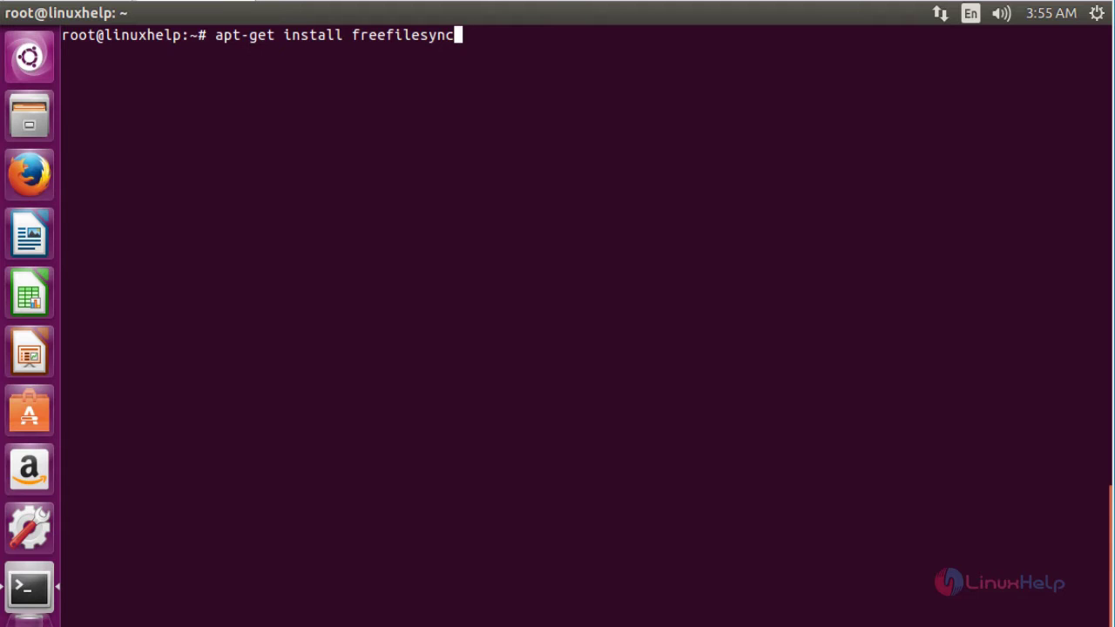
{"action": "key", "text": "Return"}
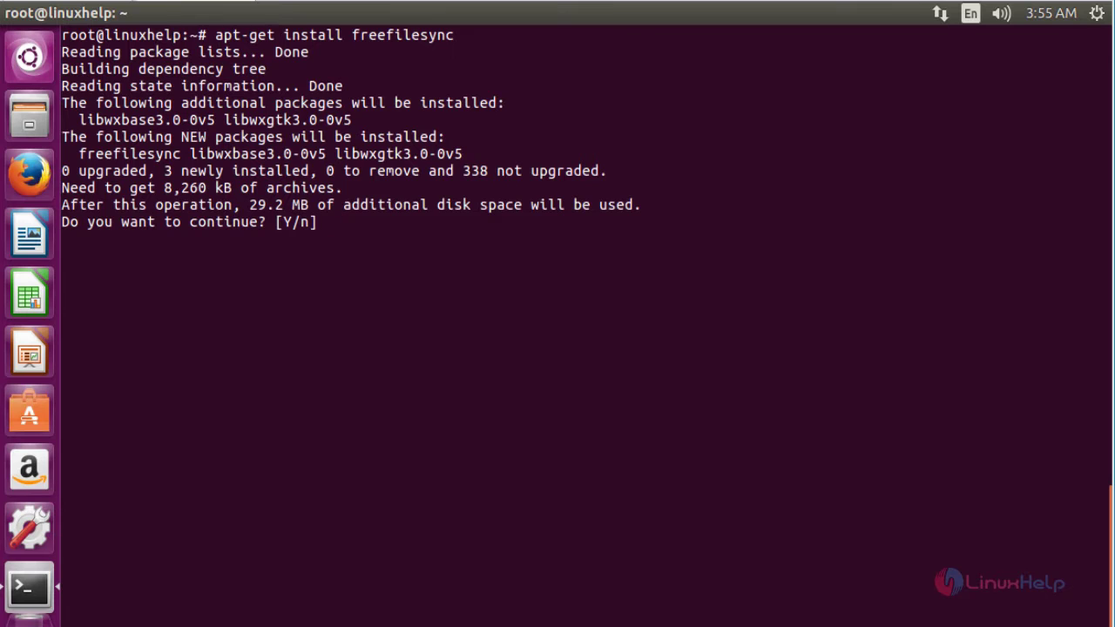
{"action": "type", "text": "y"}
{"action": "key", "text": "Return"}
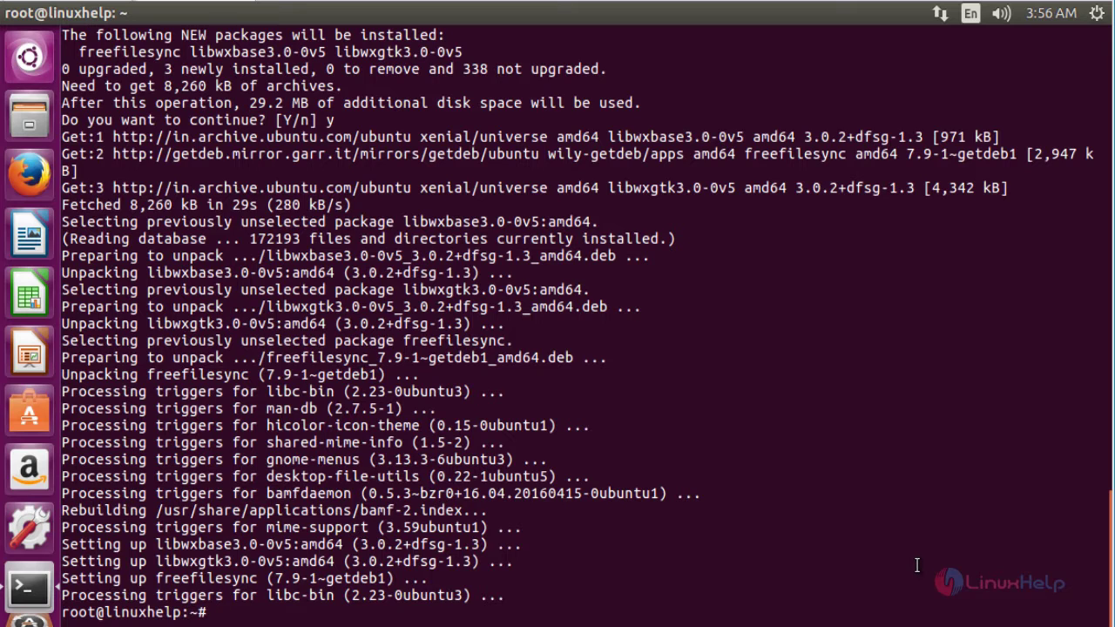
{"action": "key", "text": "ctrl+l"}
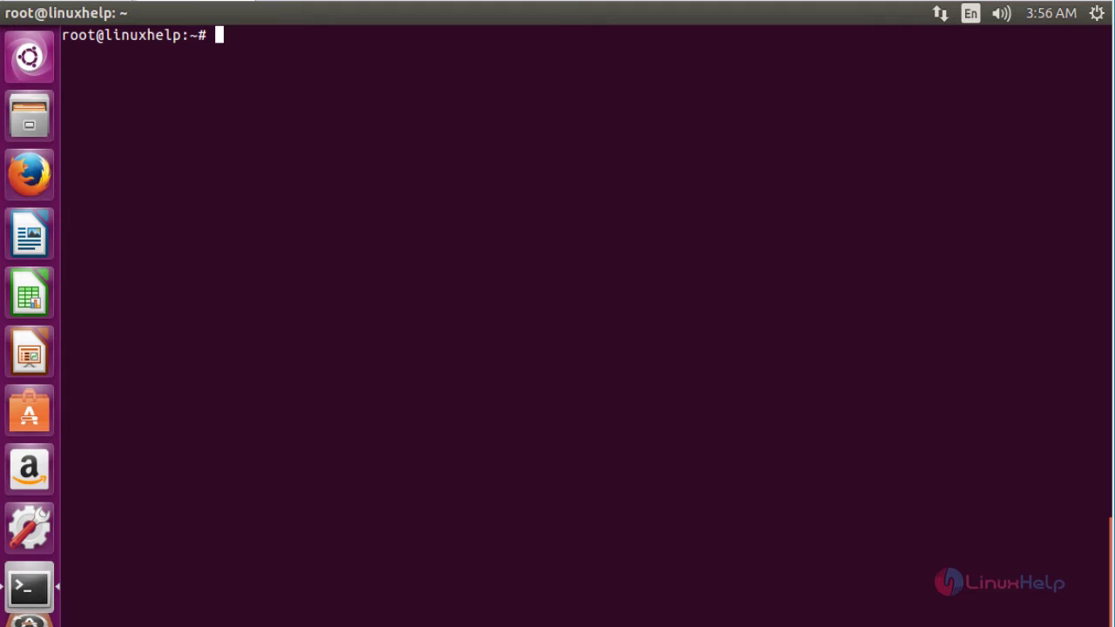
Step: Search the Dash for 'free' and launch FreeFileSync from the results
{"action": "left_click", "coordinate": [38, 65]}
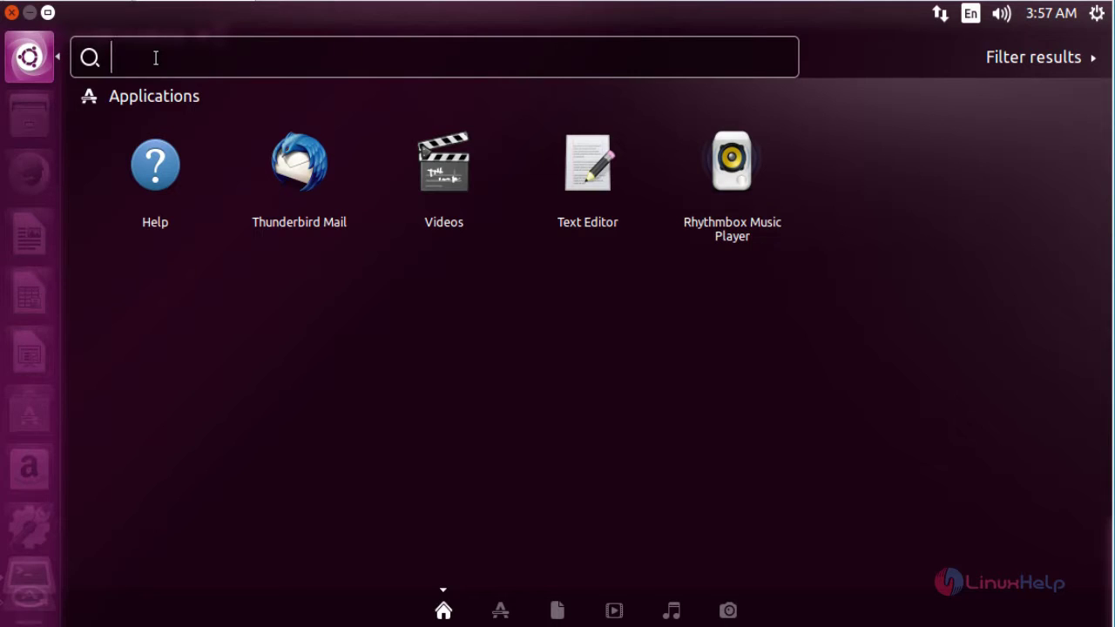
{"action": "type", "text": "free"}
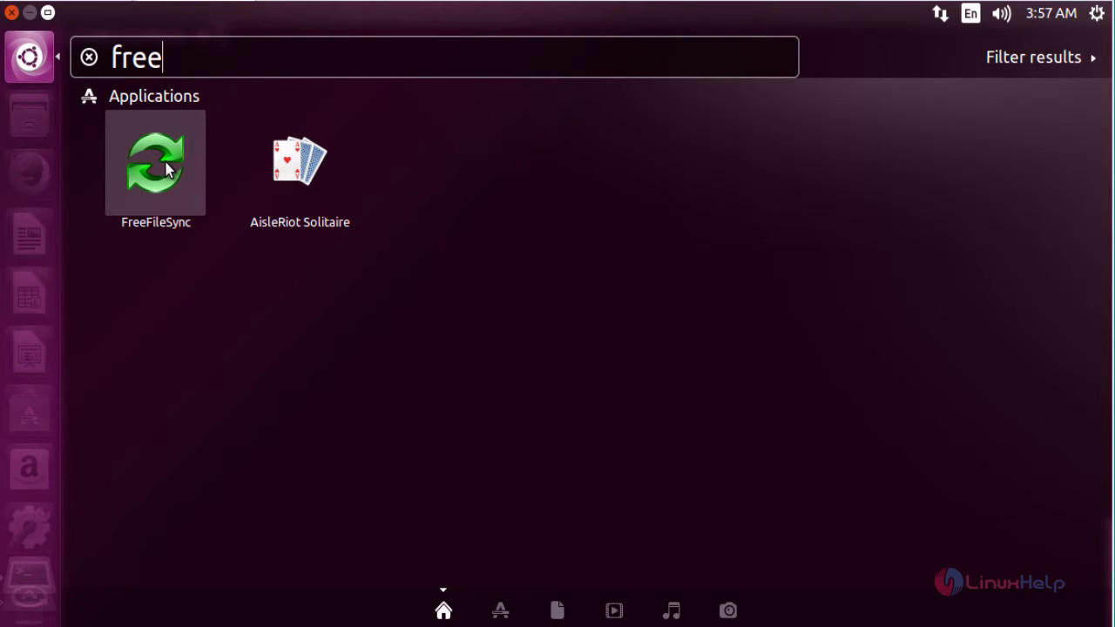
{"action": "left_click", "coordinate": [165, 169]}
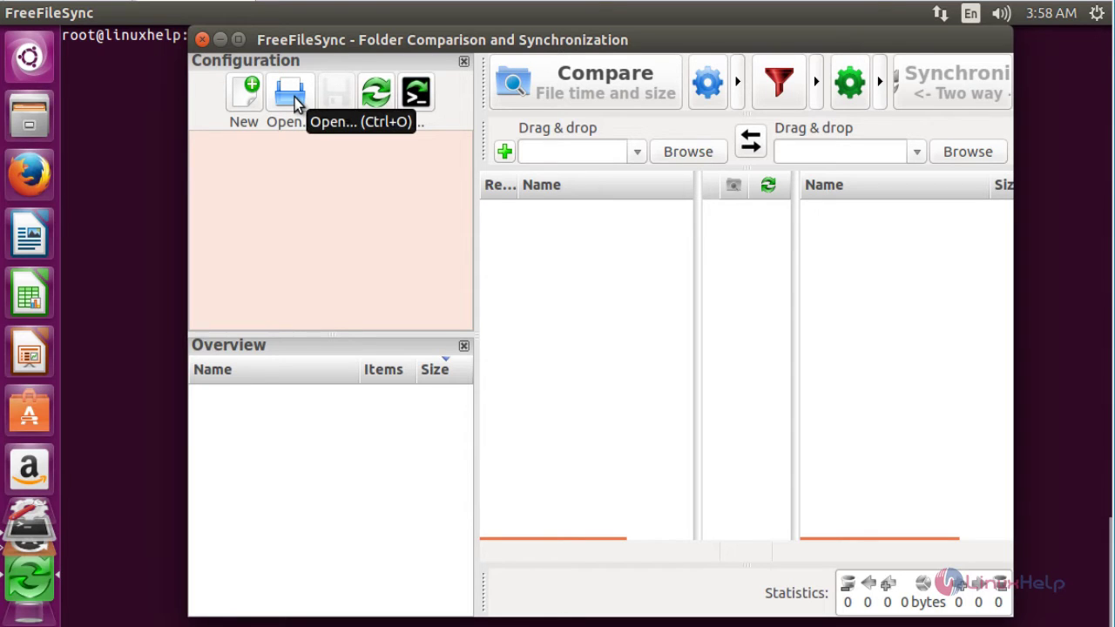
Step: Save the current configuration as fil1.ffs_gui in /home/user1
{"action": "left_click", "coordinate": [385, 97]}
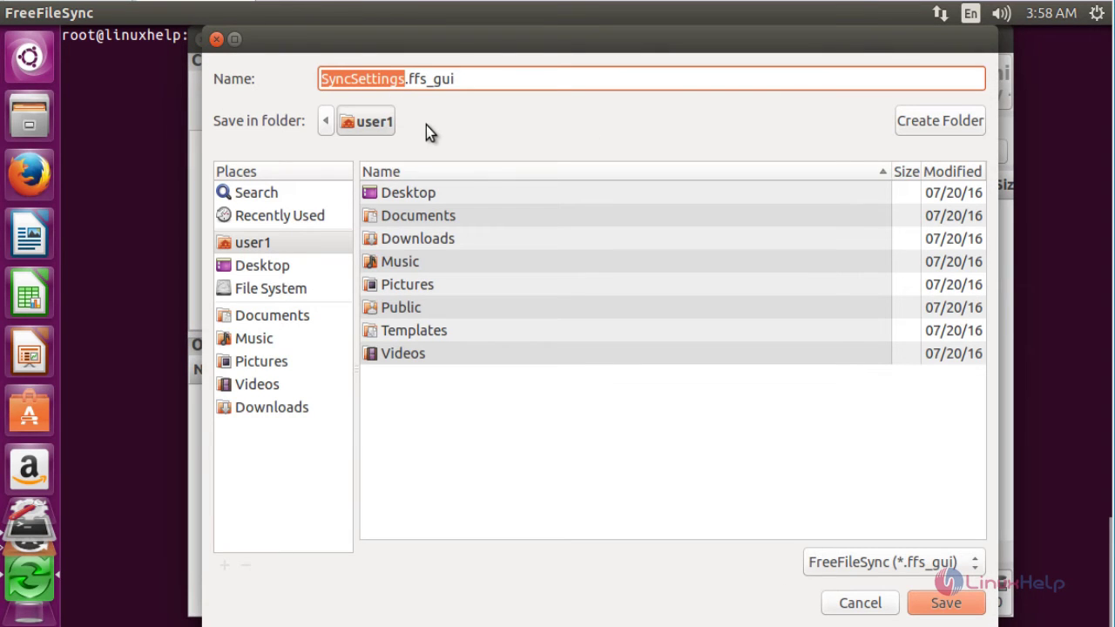
{"action": "type", "text": "fil1"}
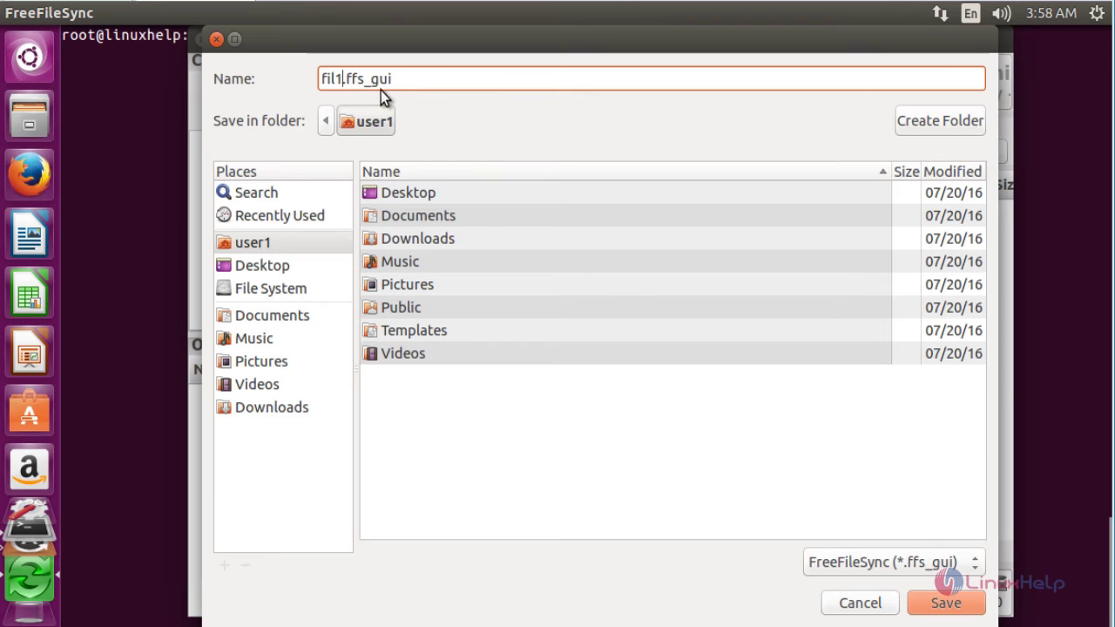
{"action": "left_click", "coordinate": [958, 605]}
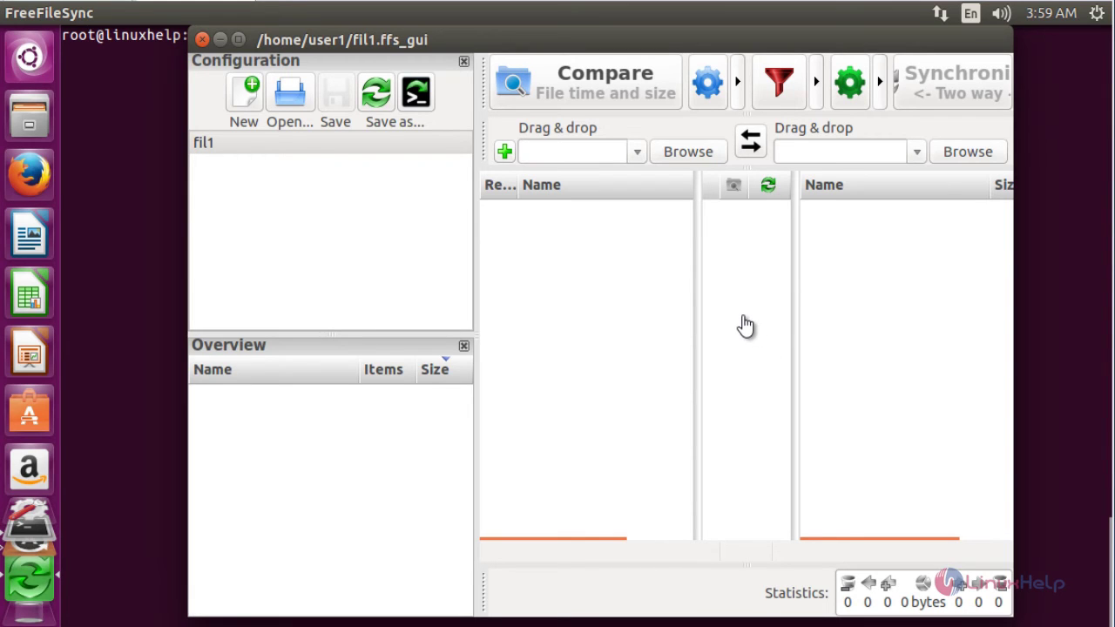
Step: Dismiss the batch-job save dialog without saving and quit FreeFileSync with Alt+F4
{"action": "left_click", "coordinate": [418, 94]}
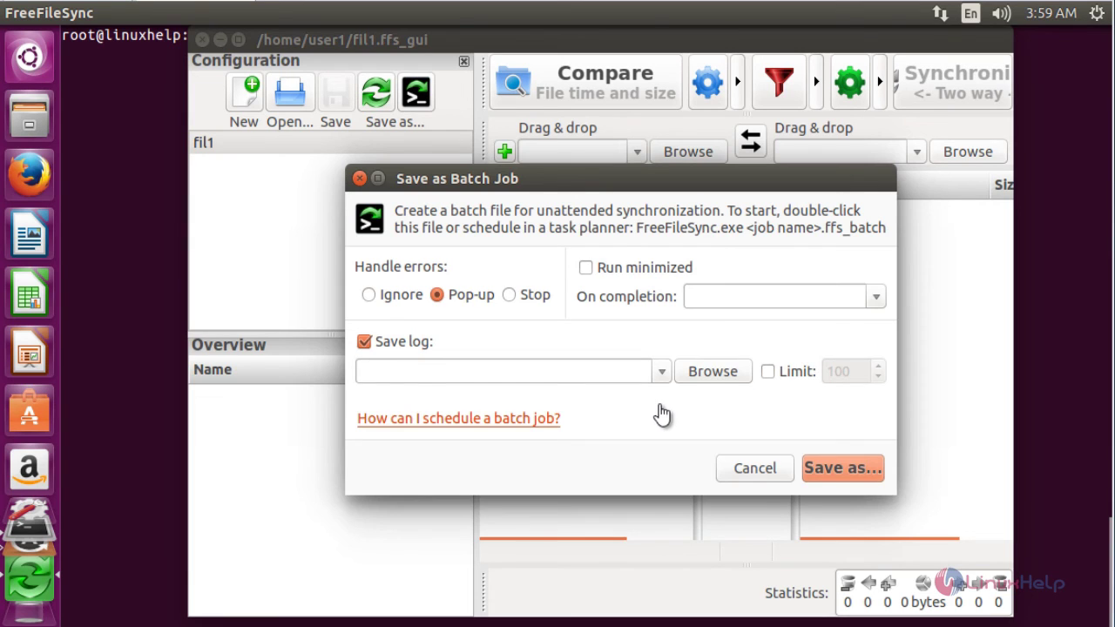
{"action": "key", "text": "Escape"}
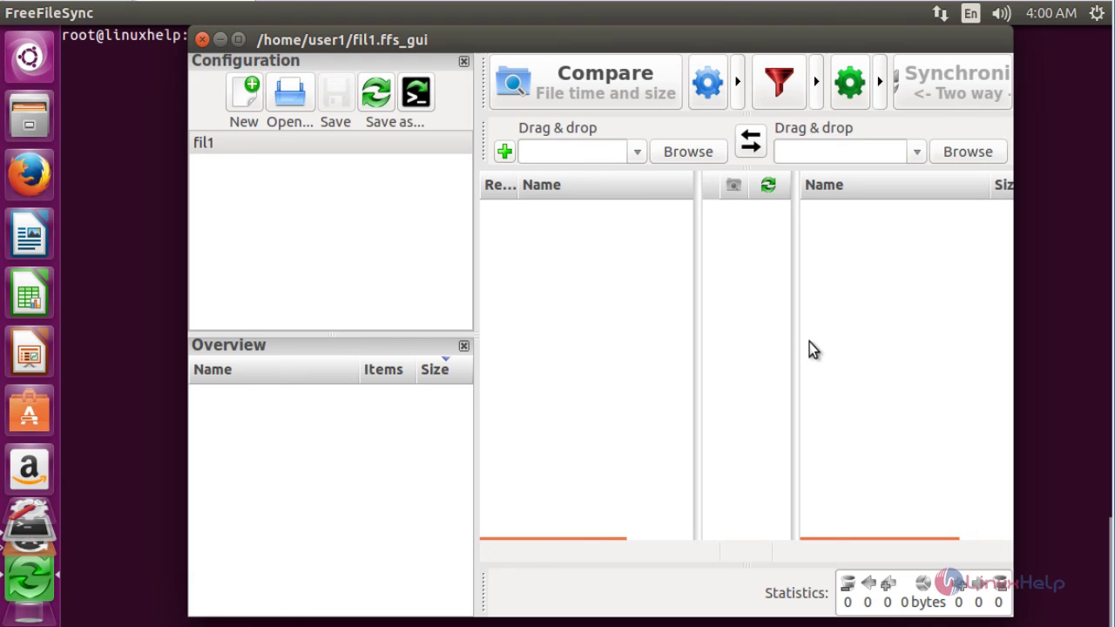
{"action": "key", "text": "alt+F4"}
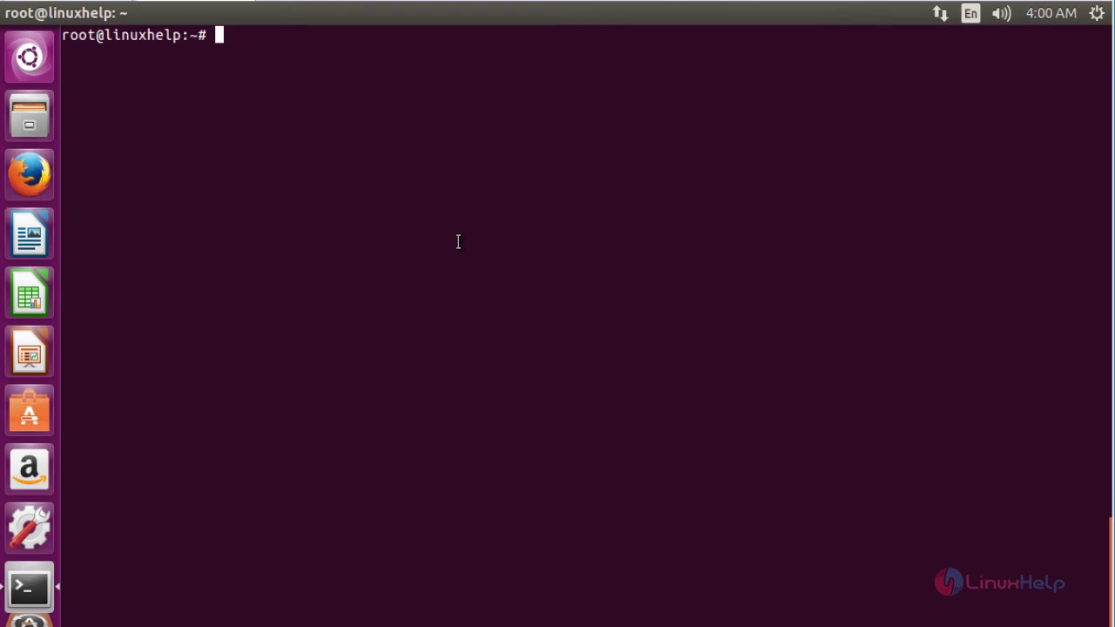